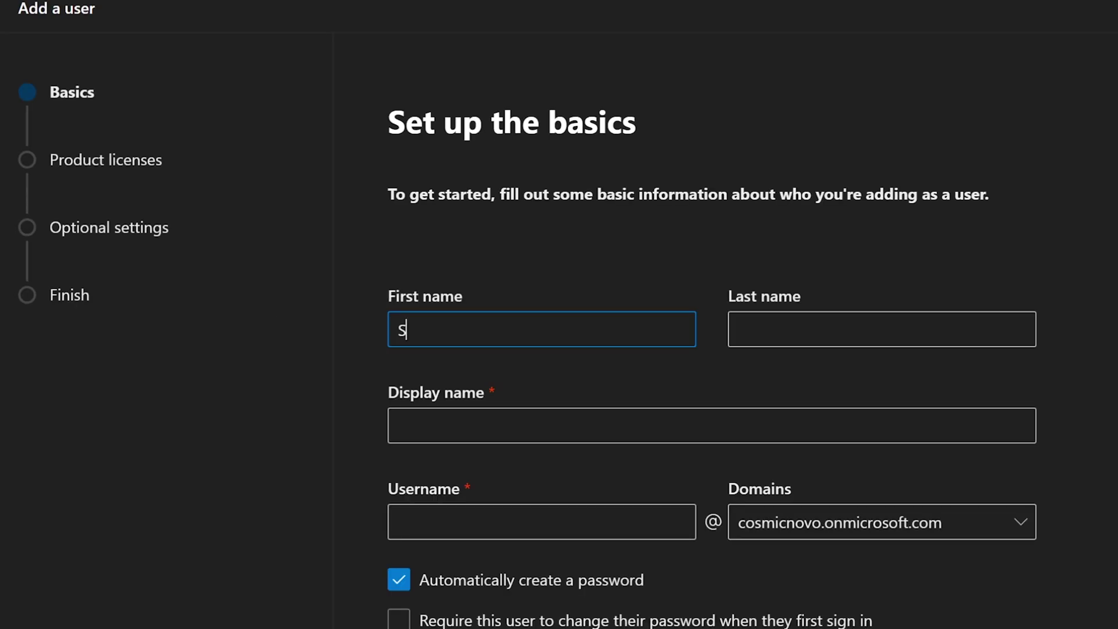
# - Fill in the new user's first and last name and let the display name complete from them
pyautogui.write('y')
pyautogui.press('Tab')
pyautogui.write('Moe')
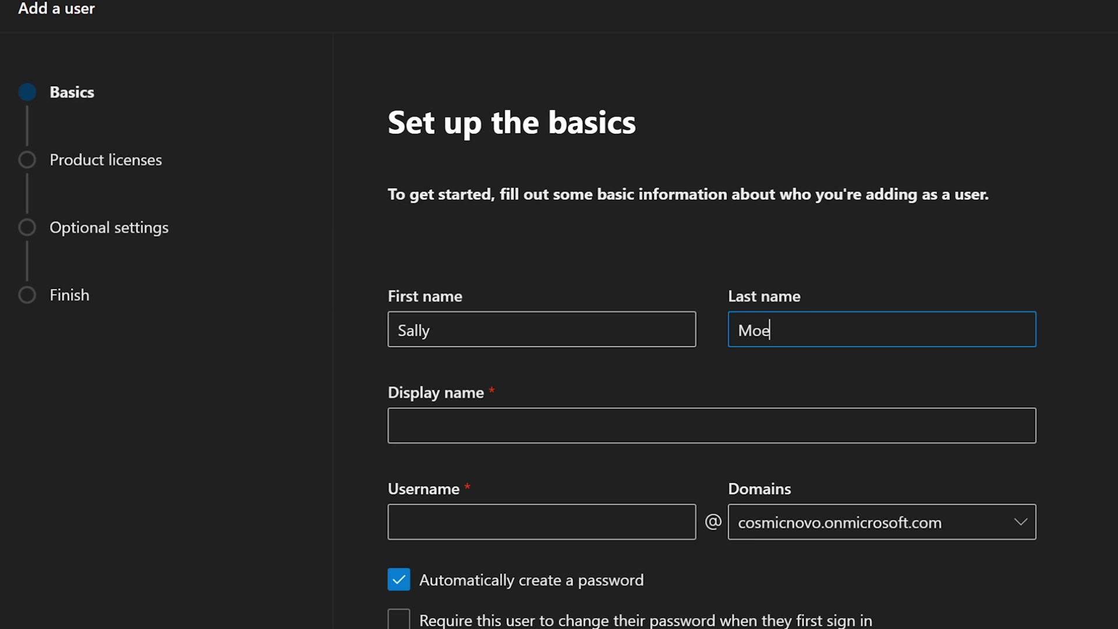
pyautogui.press('Tab')
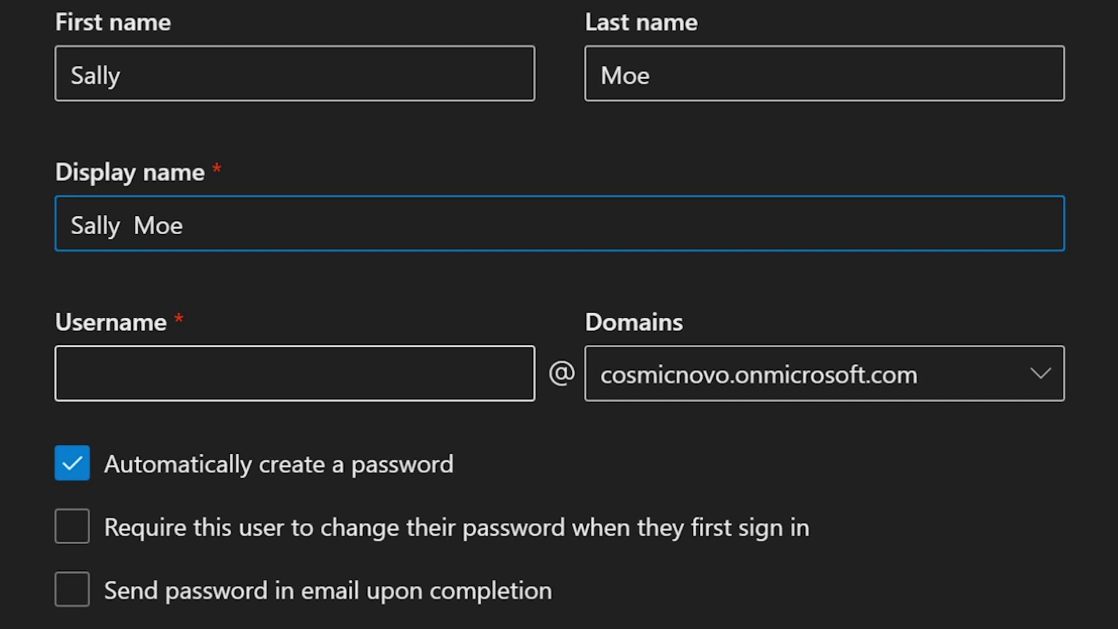
# - Enter the username in lowercase as the user's first name followed by the last-name initial
pyautogui.click(290, 374)
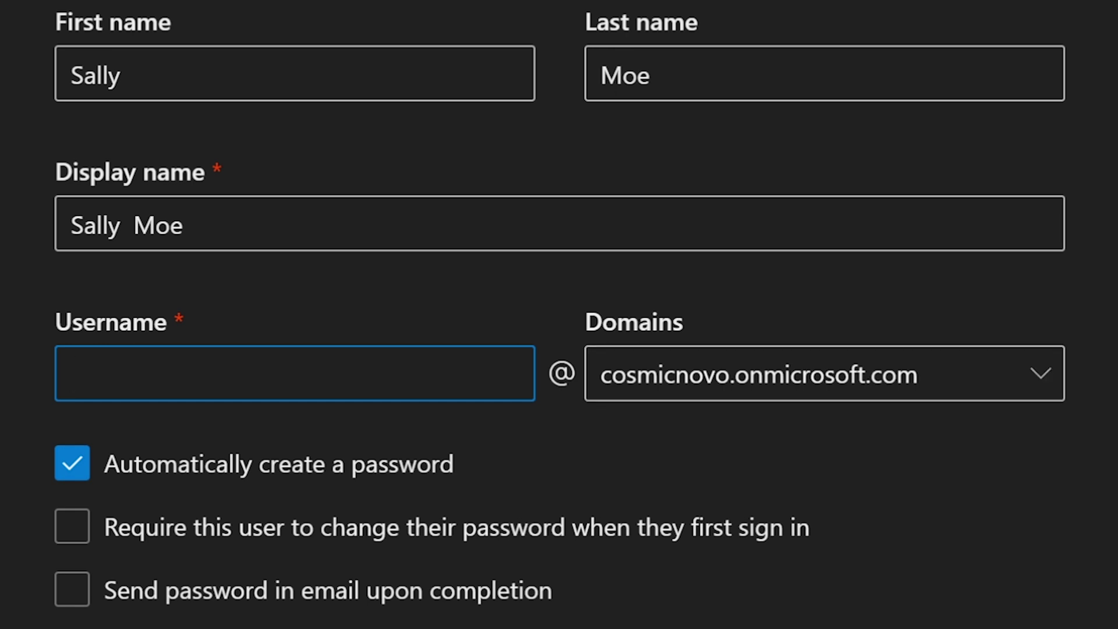
pyautogui.moveTo(683, 321); pyautogui.dragTo(585, 321)
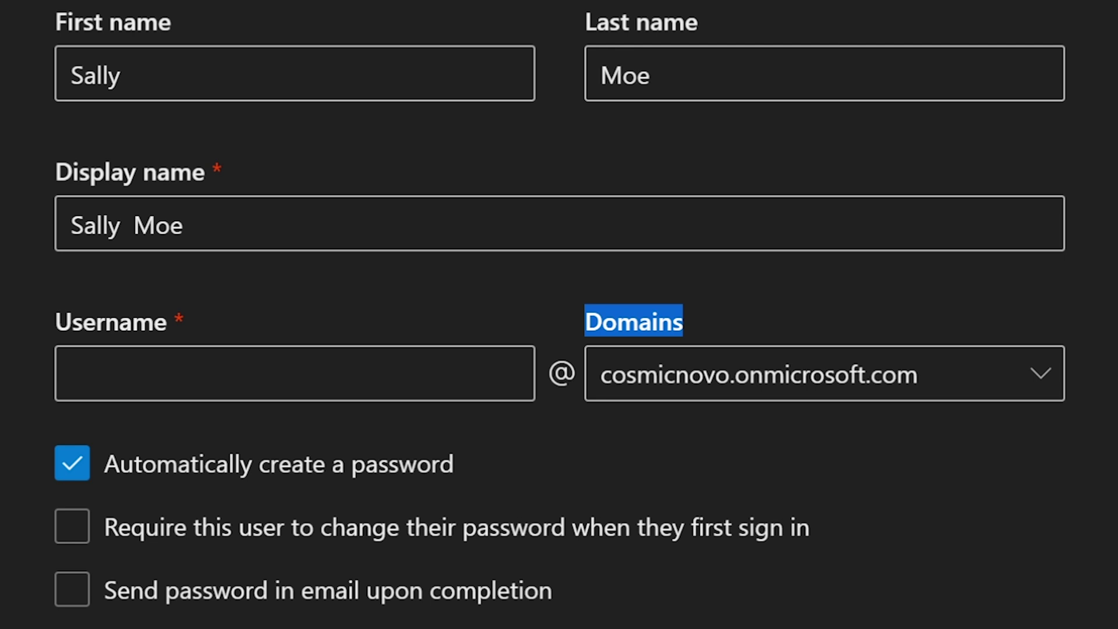
pyautogui.click(295, 373)
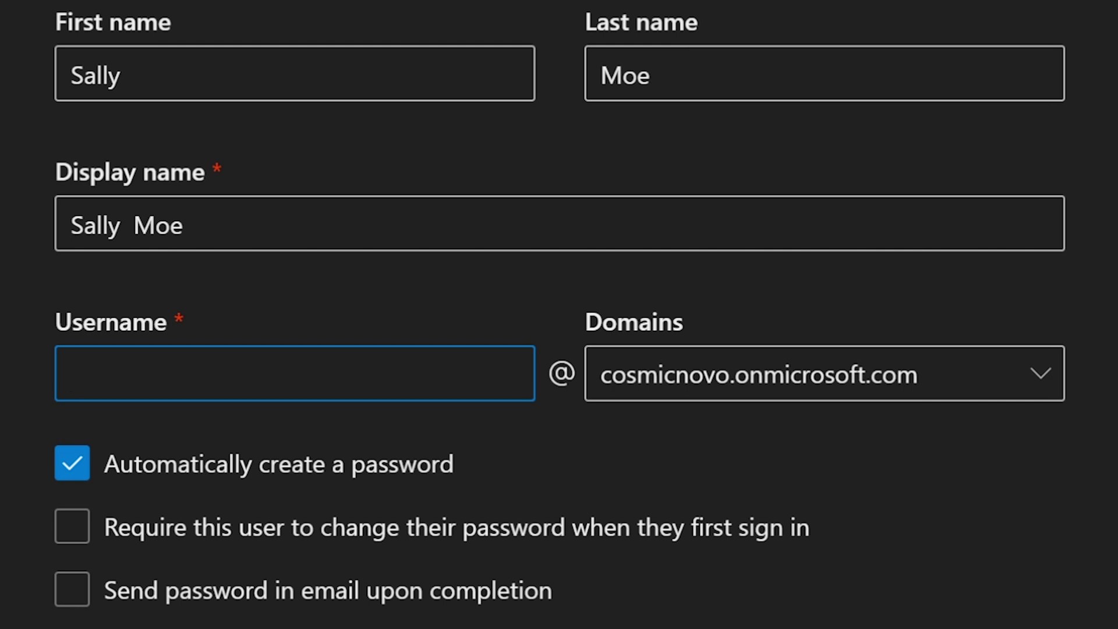
pyautogui.write('SallyM')
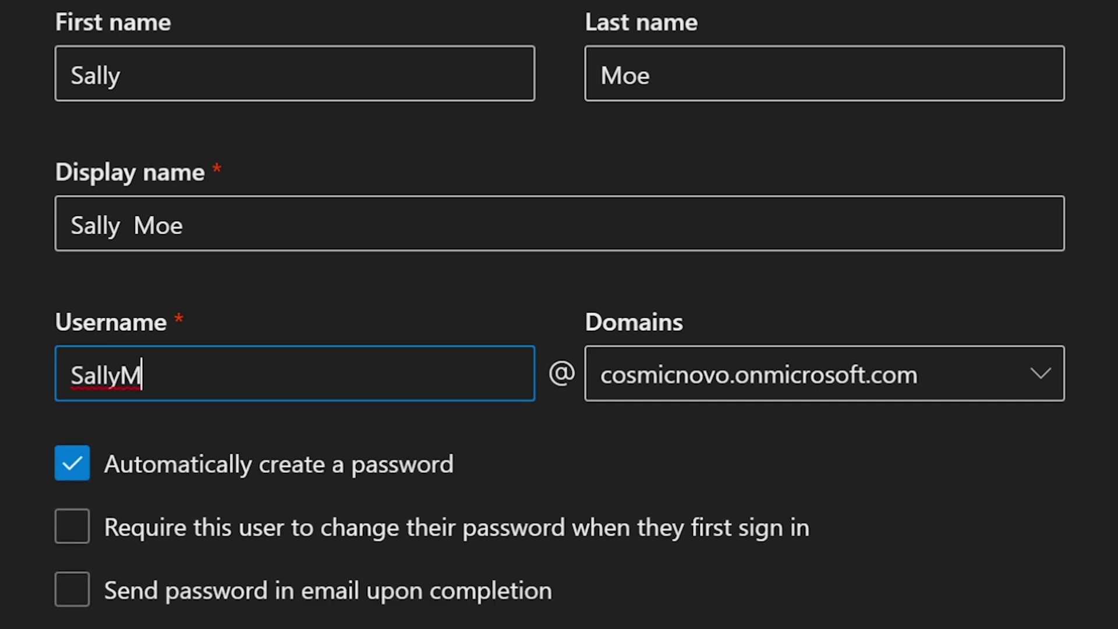
pyautogui.press('BackSpace')
pyautogui.press('BackSpace')
pyautogui.press('BackSpace')
pyautogui.press('BackSpace')
pyautogui.press('BackSpace')
pyautogui.press('BackSpace')
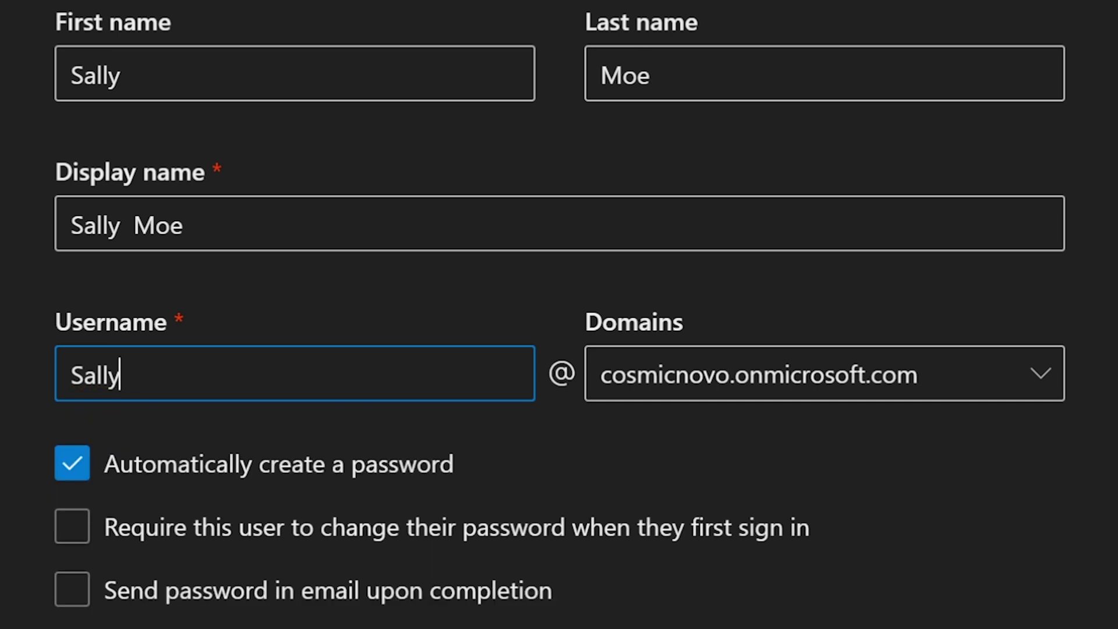
pyautogui.write('sallym')
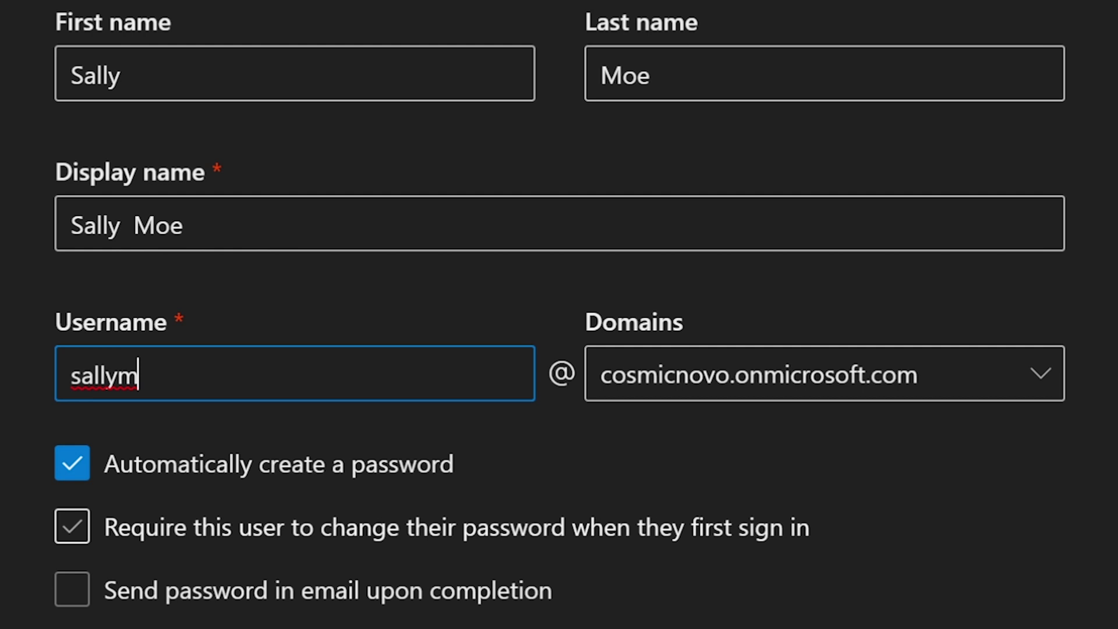
pyautogui.click(72, 525)
pyautogui.click(72, 588)
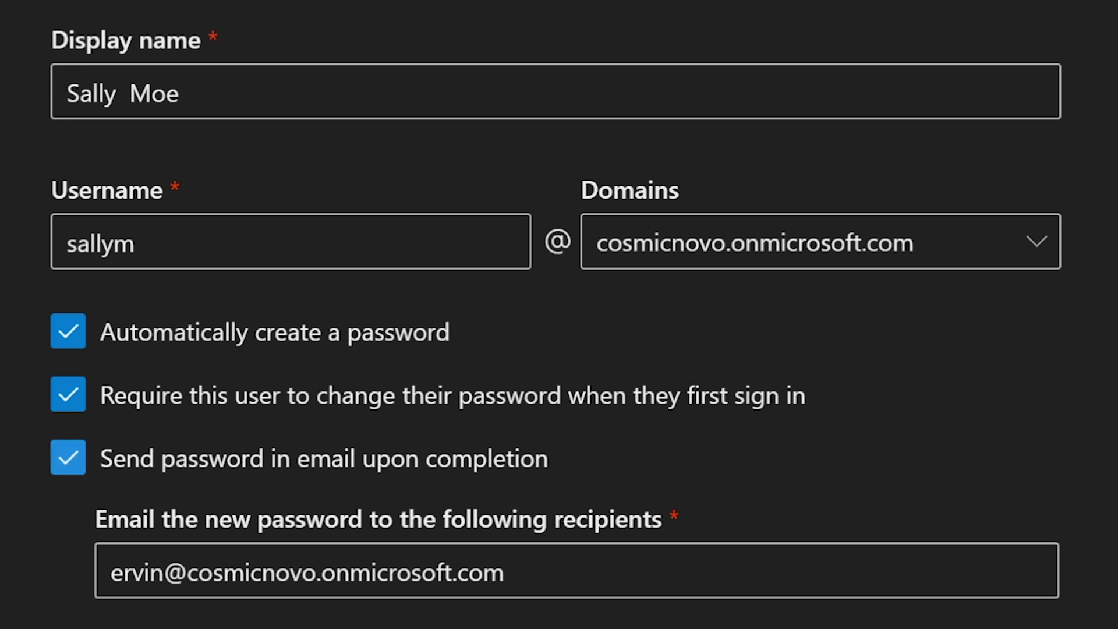
pyautogui.click(505, 571)
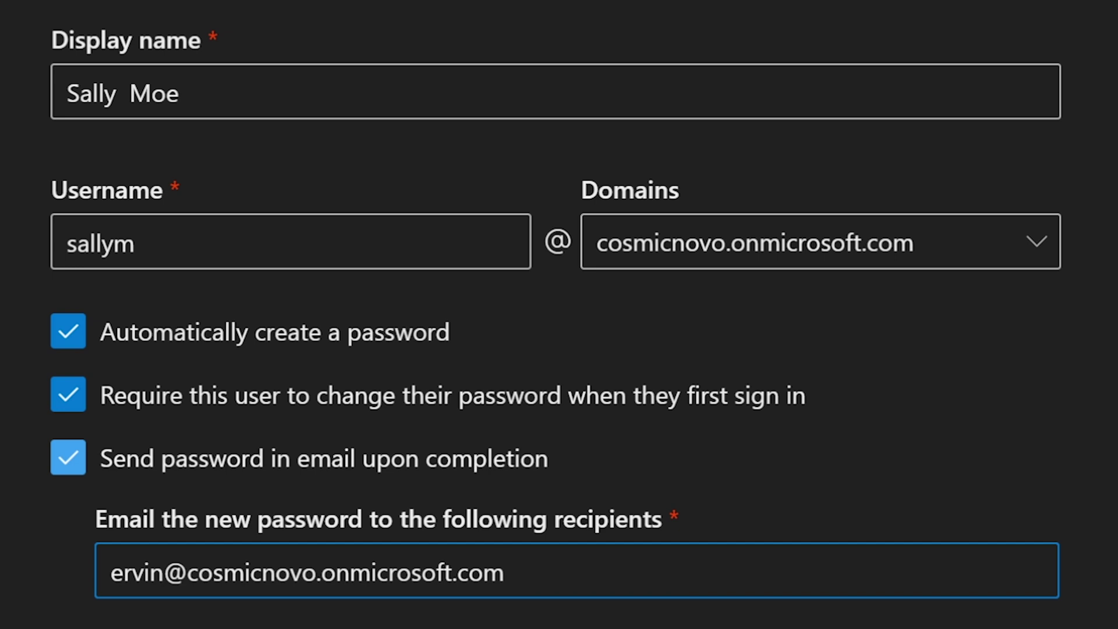
pyautogui.click(68, 457)
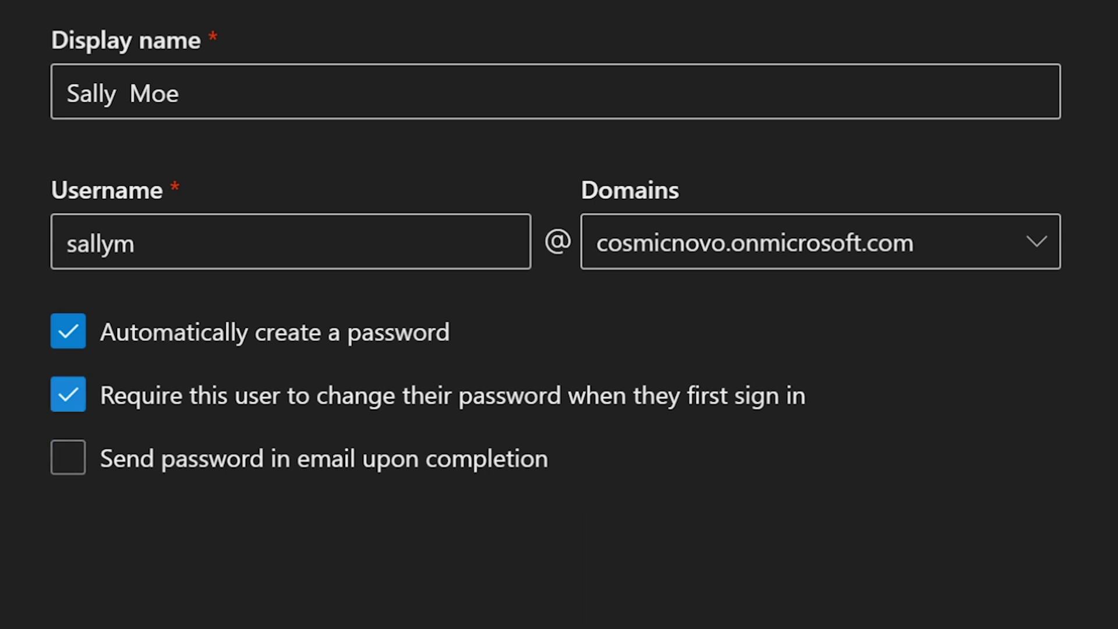
pyautogui.click(68, 394)
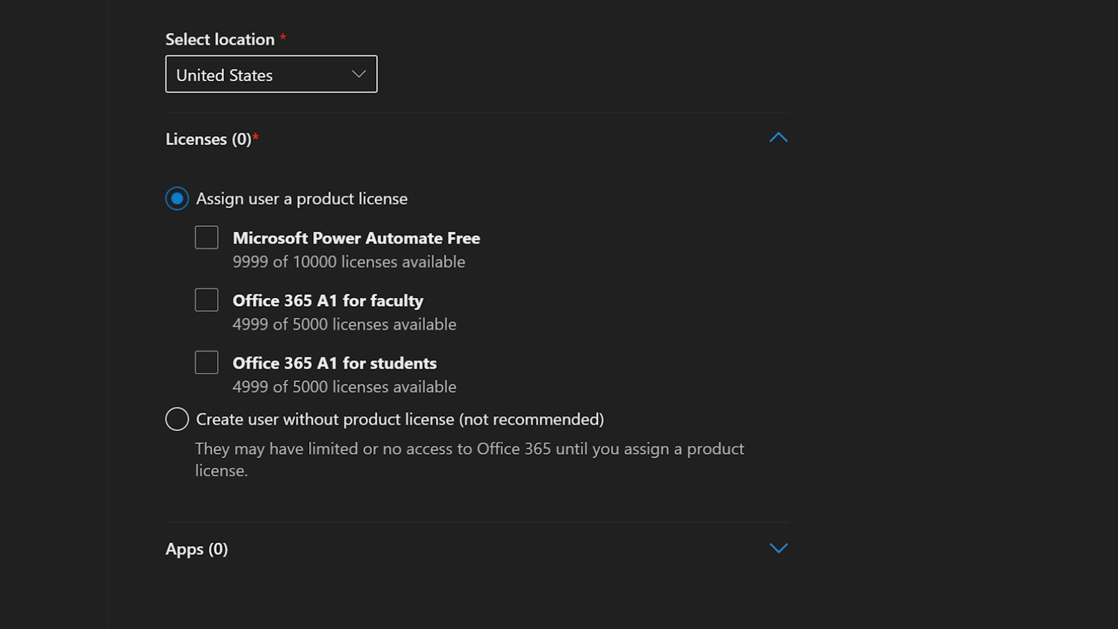
pyautogui.click(359, 74)
pyautogui.click(359, 74)
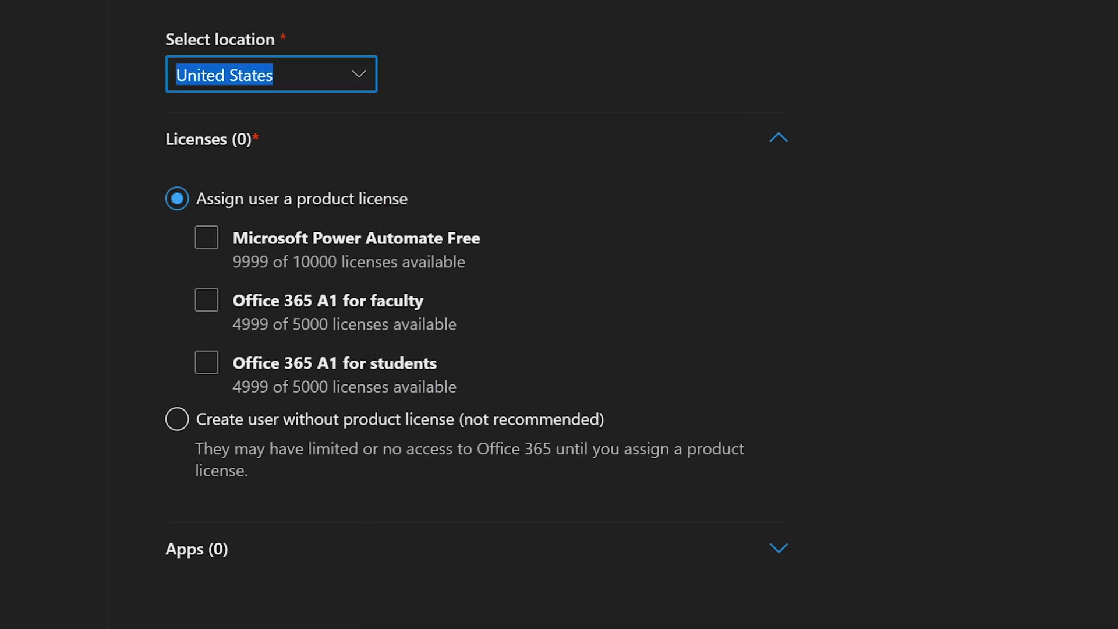
pyautogui.click(206, 238)
pyautogui.press('space')
pyautogui.press('Tab')
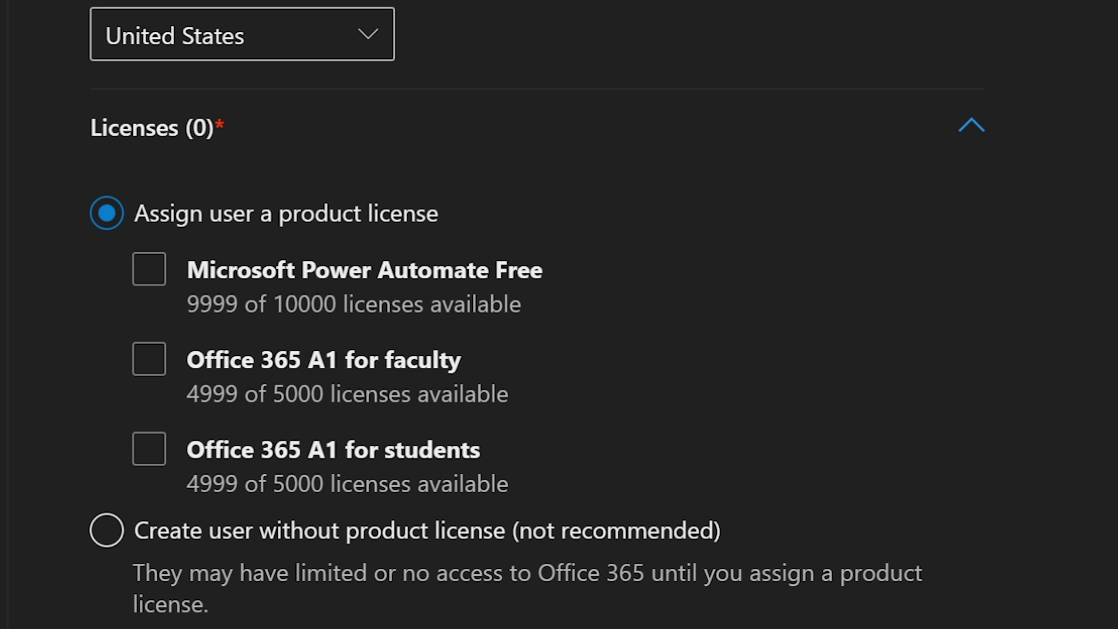
pyautogui.click(149, 268)
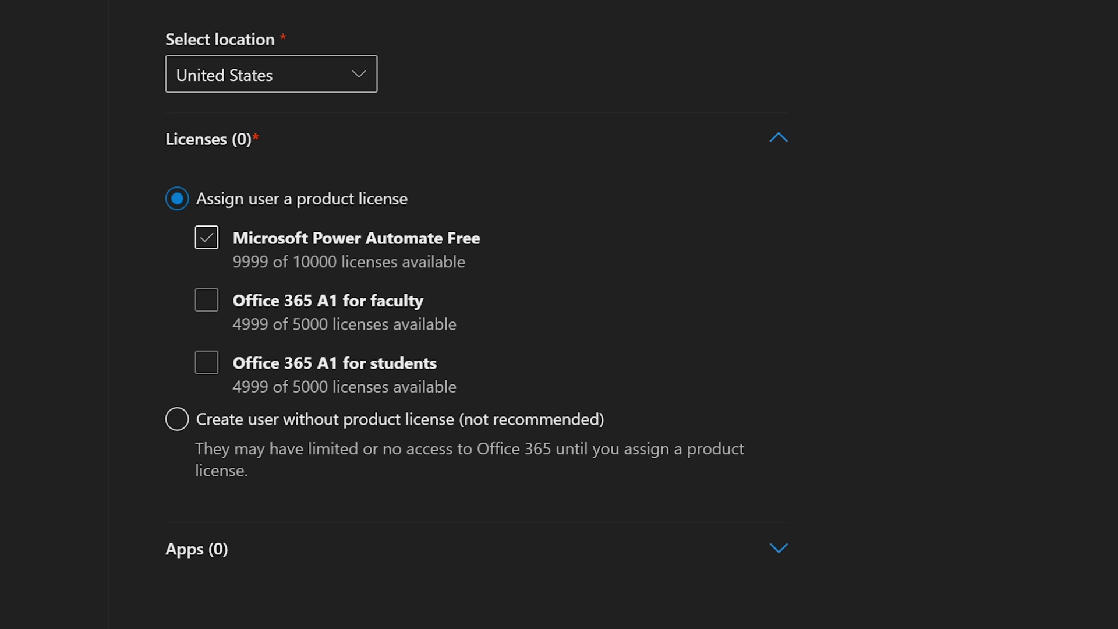
pyautogui.click(206, 238)
pyautogui.click(207, 300)
pyautogui.click(206, 300)
pyautogui.click(206, 363)
pyautogui.click(206, 362)
# - Assign the user the Office 365 A1 for faculty product license
pyautogui.click(206, 300)
pyautogui.click(206, 300)
pyautogui.click(206, 300)
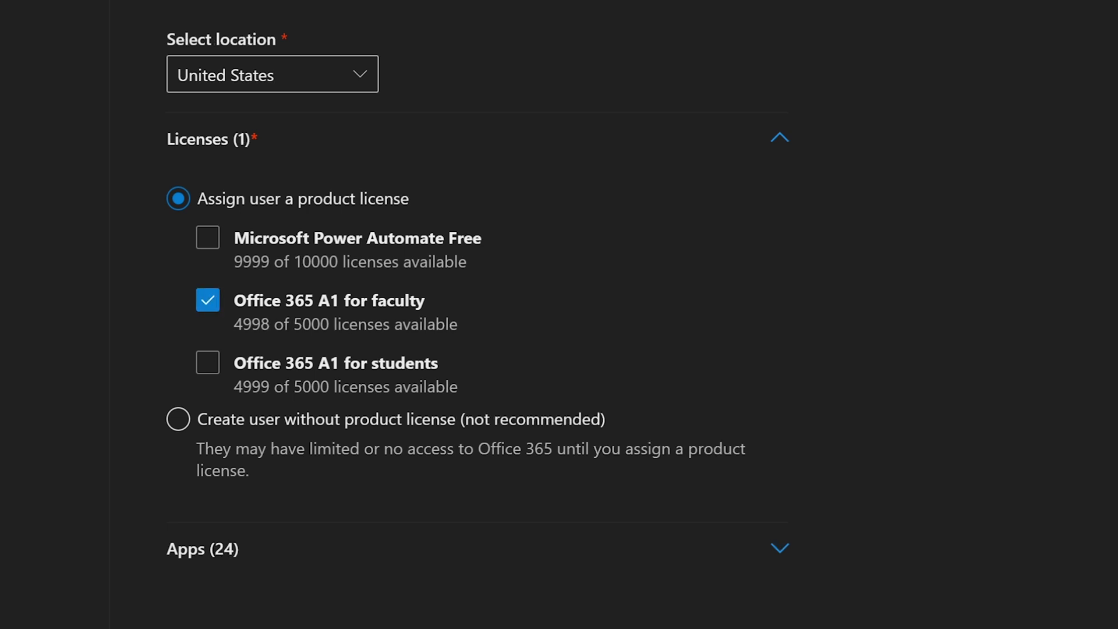
# - Set the user's role to User (no admin center access) and look through the available admin roles
pyautogui.scroll(-1, 477, 291)
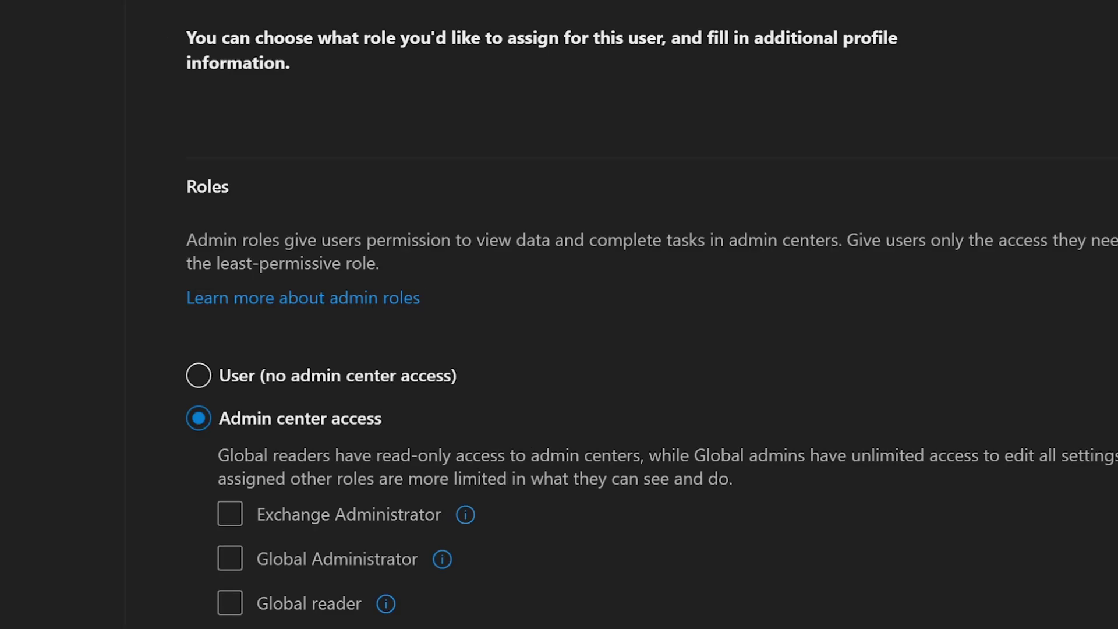
pyautogui.click(198, 375)
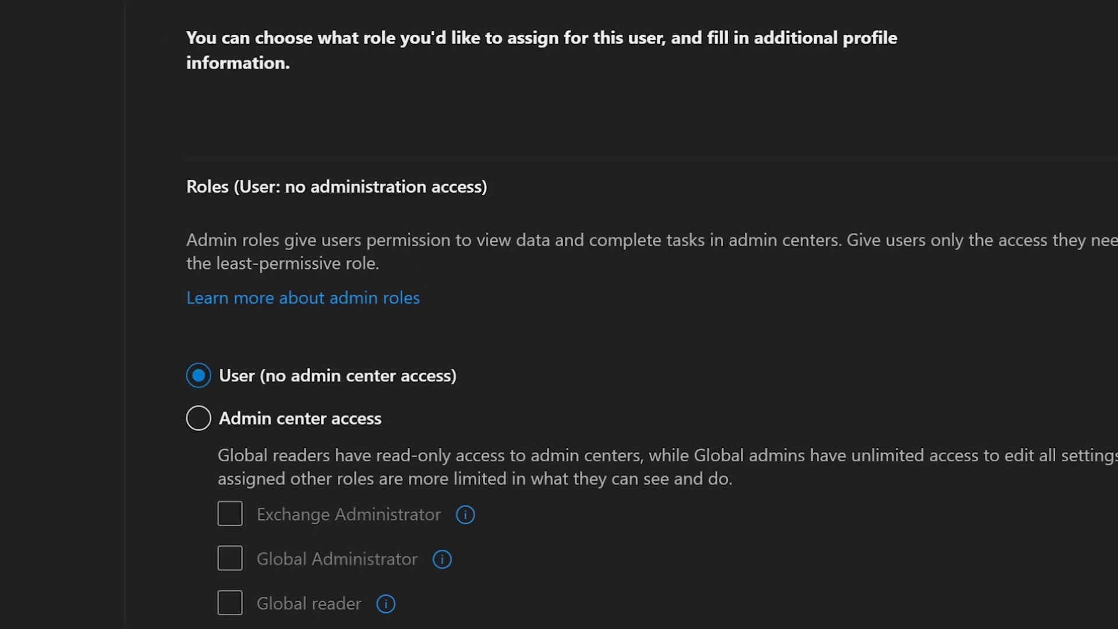
pyautogui.scroll(-15, 582, 314)
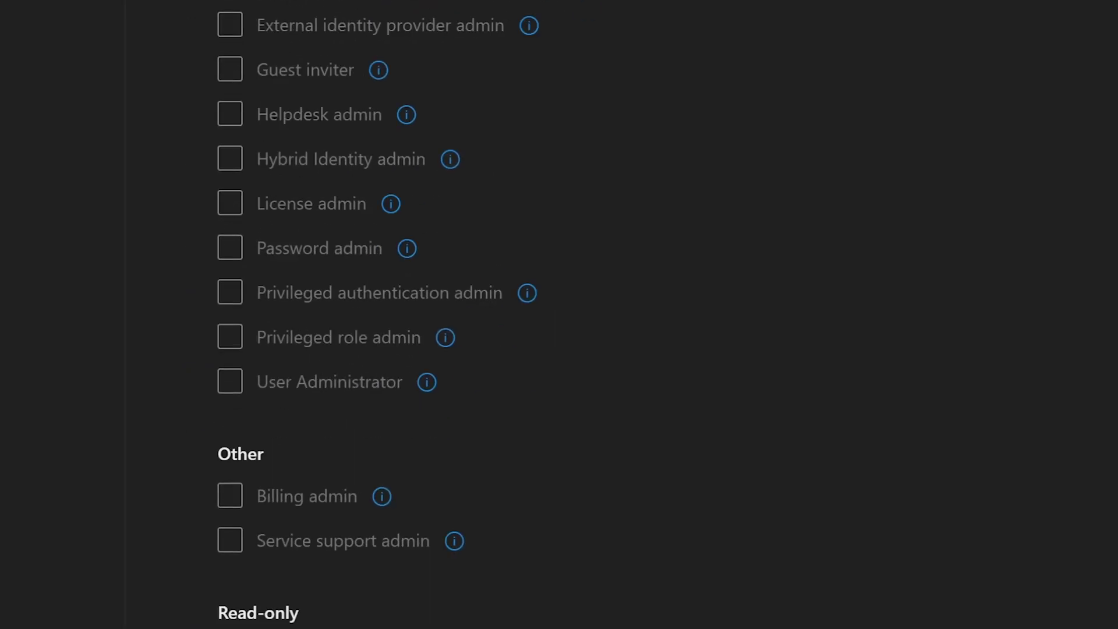
pyautogui.scroll(-3, 582, 314)
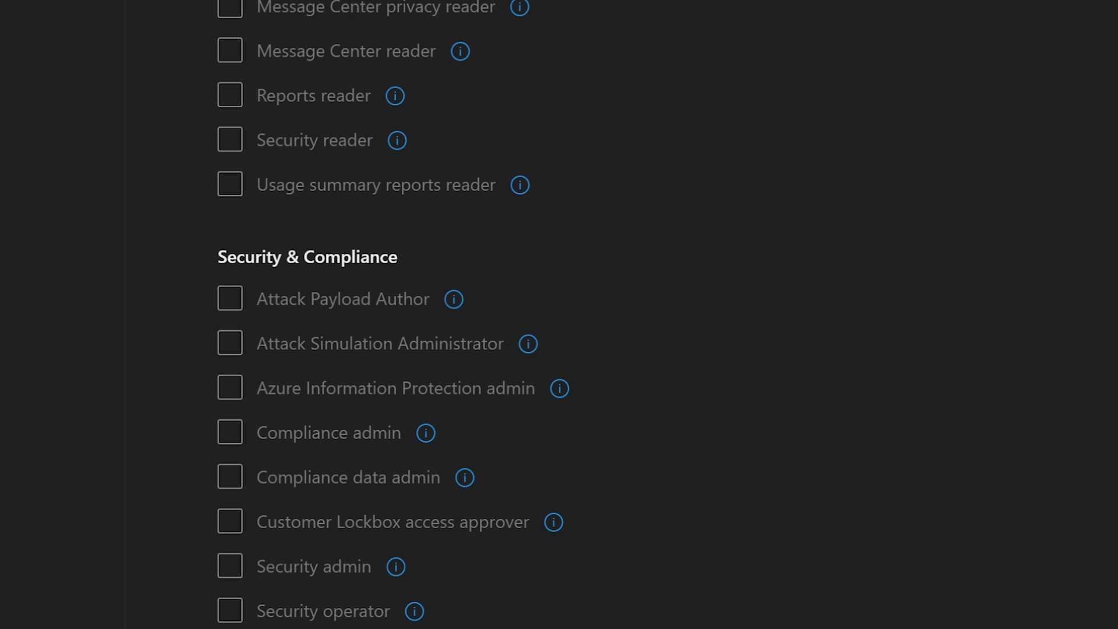
# - Fill in the profile info with job title Manager and department EDU
pyautogui.scroll(-8, 582, 314)
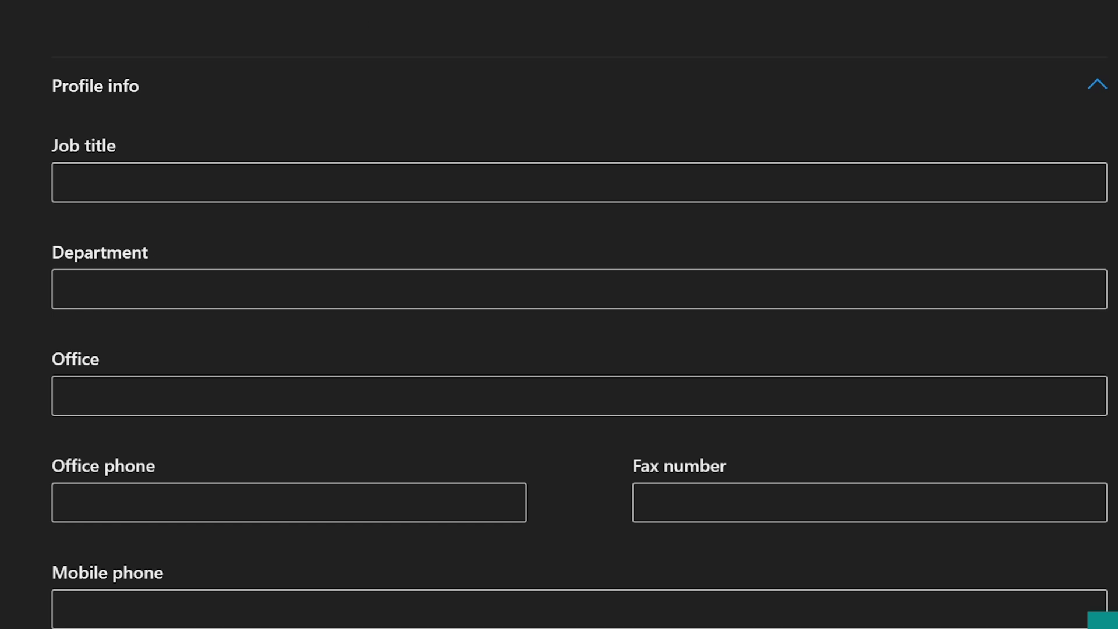
pyautogui.click(579, 182)
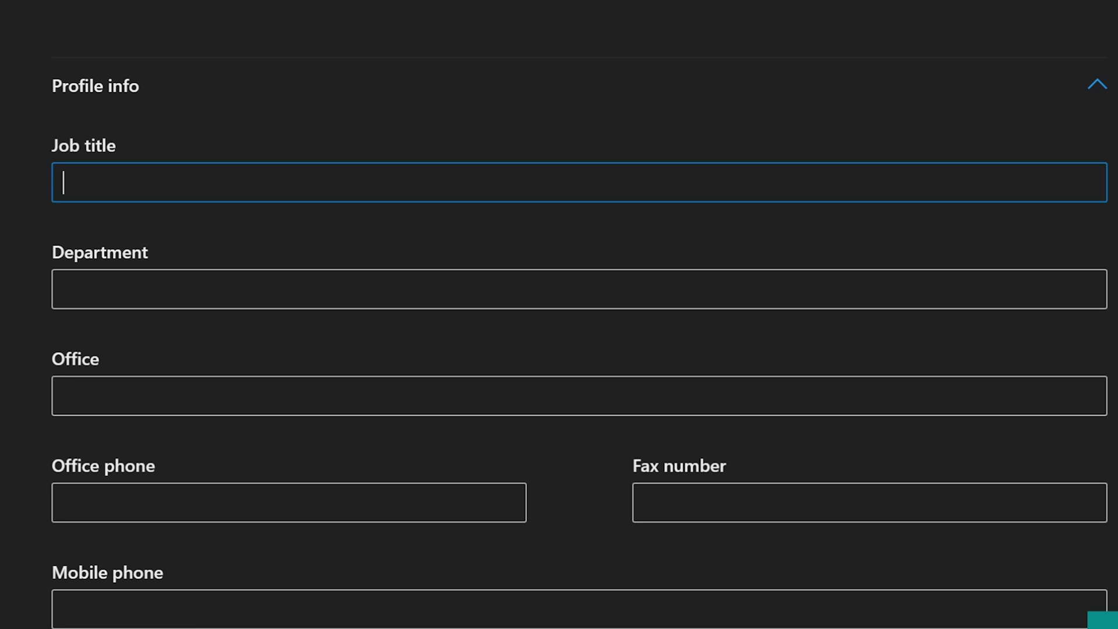
pyautogui.write('Manager')
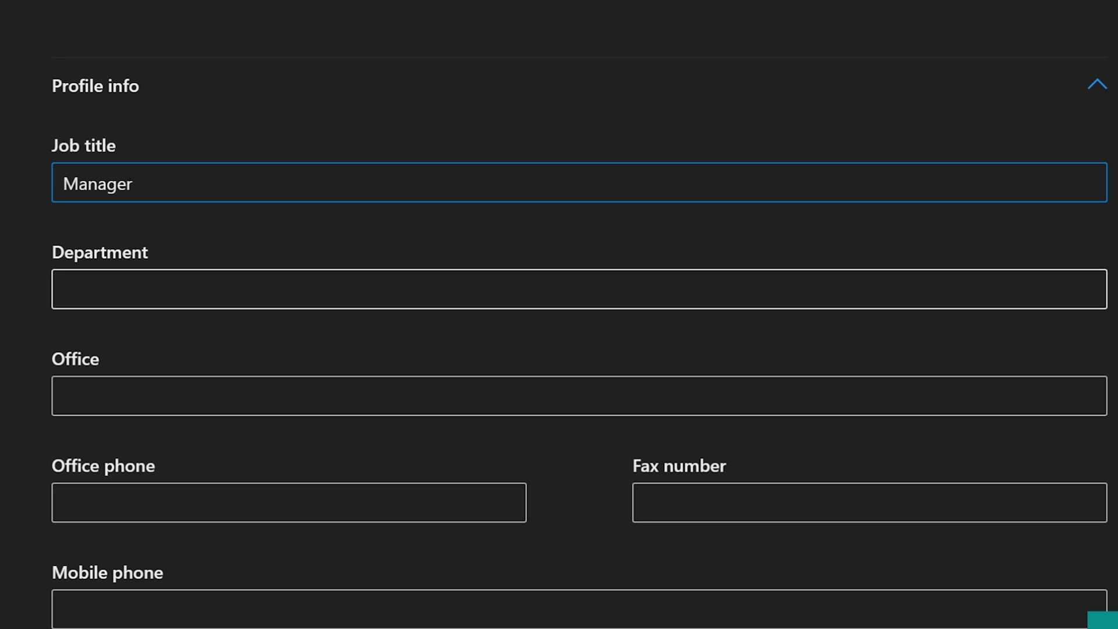
pyautogui.click(65, 289)
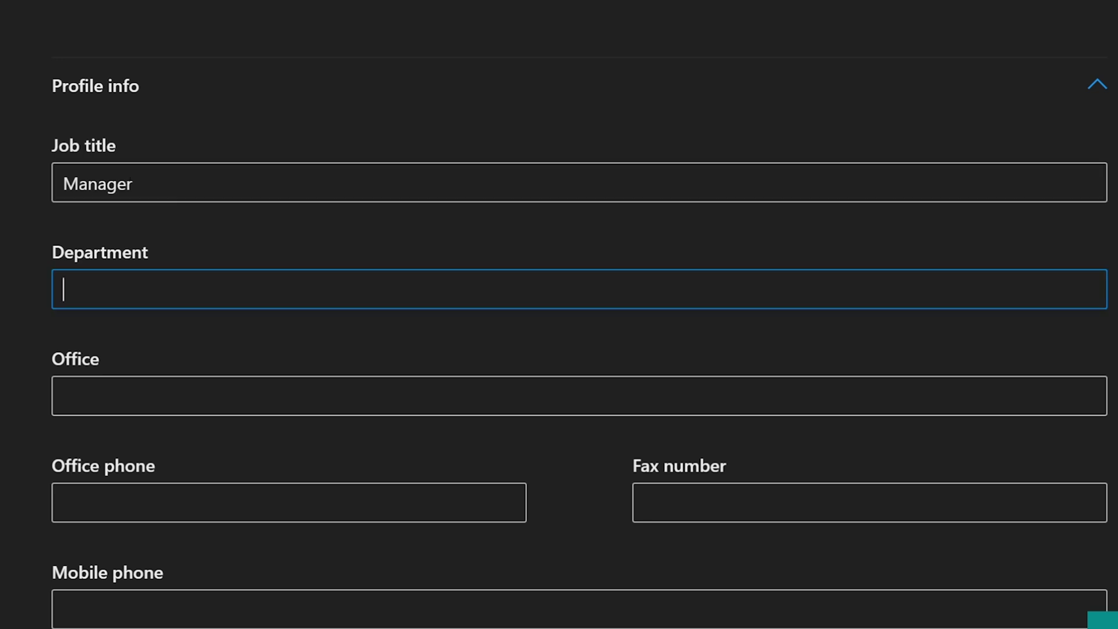
pyautogui.write('EDU')
# - Enter the user's office phone number in the profile info, leaving the office blank
pyautogui.click(65, 396)
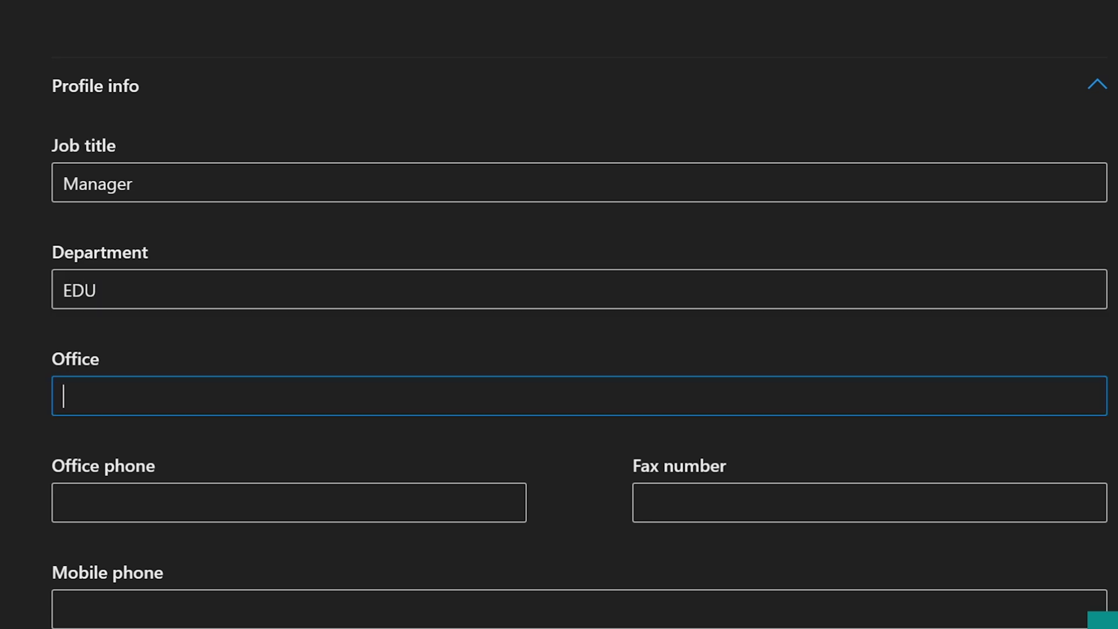
pyautogui.scroll(-4, 559, 315)
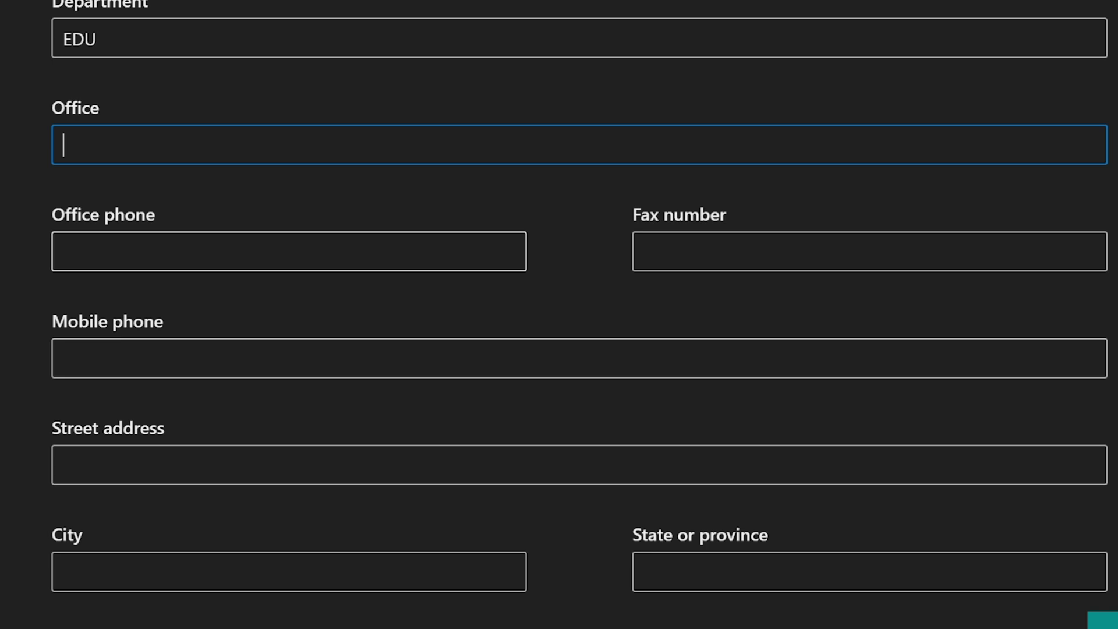
pyautogui.click(289, 252)
pyautogui.write('555')
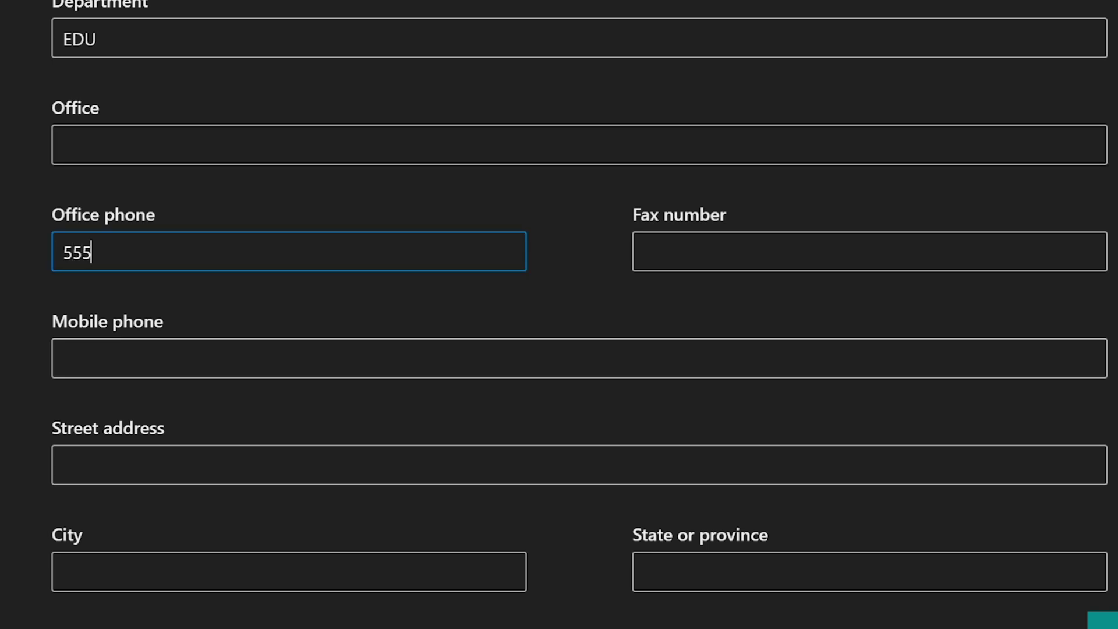
pyautogui.write('55555555')
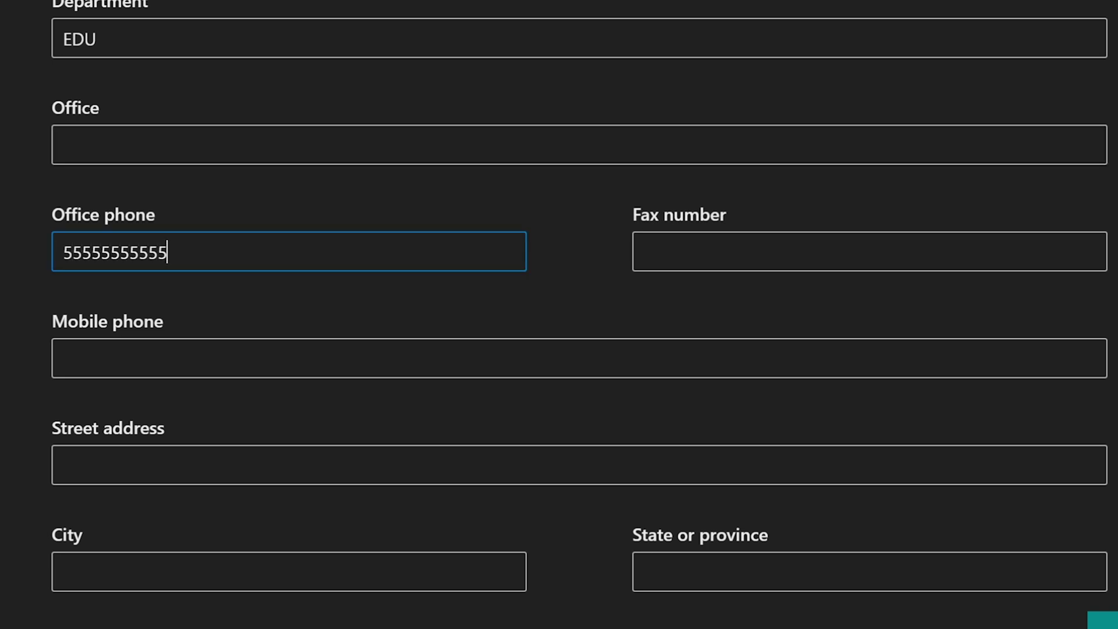
pyautogui.scroll(-2, 559, 314)
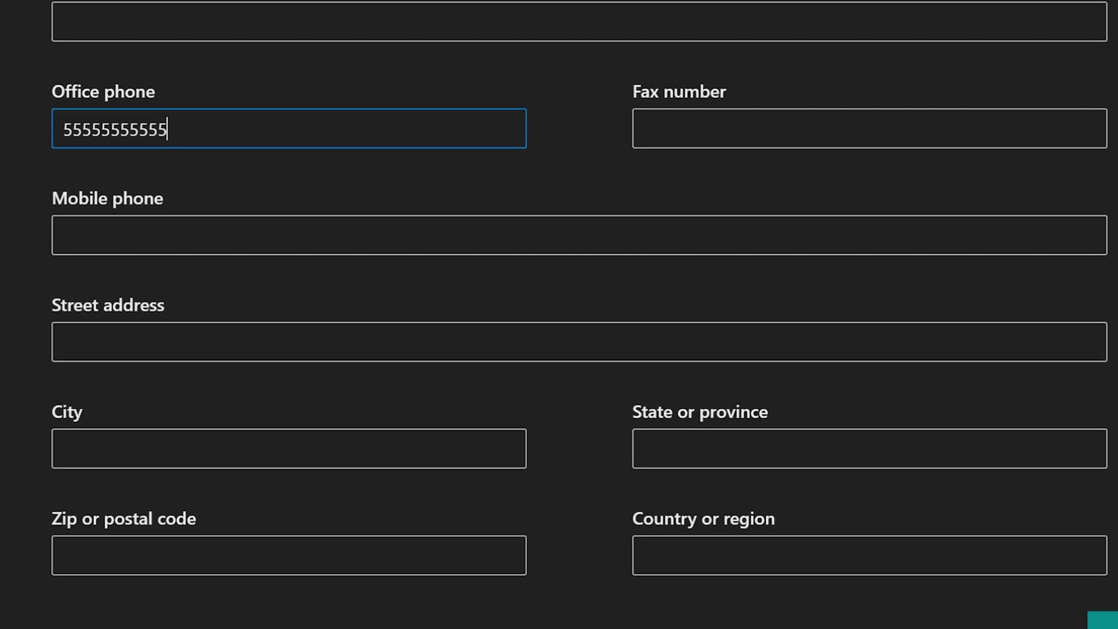
# - Review the new user's assigned settings, from display name and username through to profile info
pyautogui.scroll(-1, 559, 314)
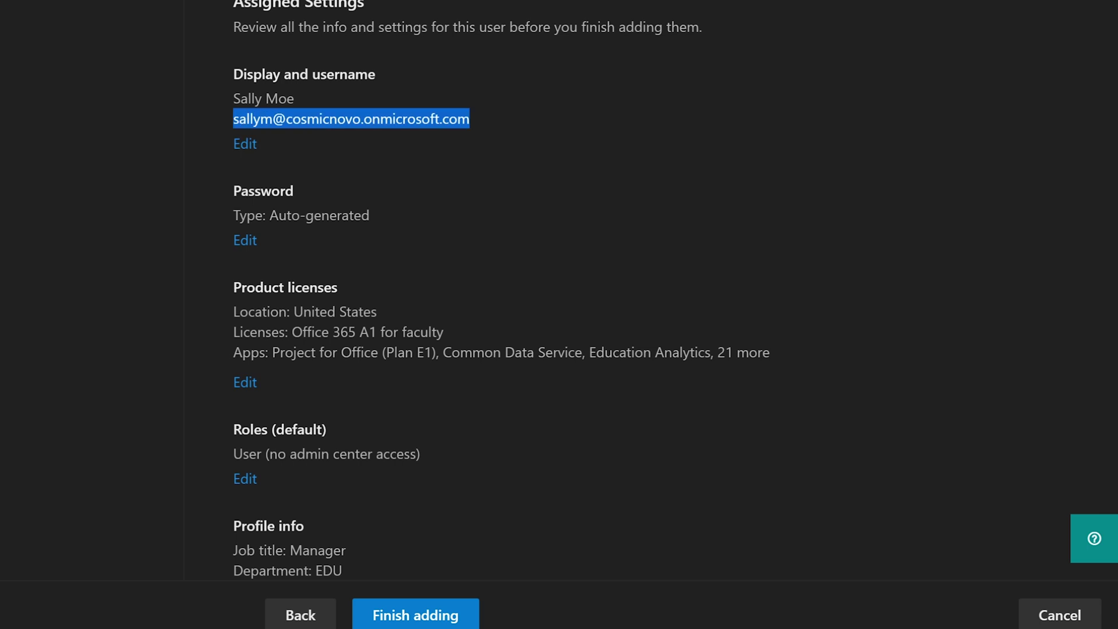
pyautogui.scroll(-2, 500, 291)
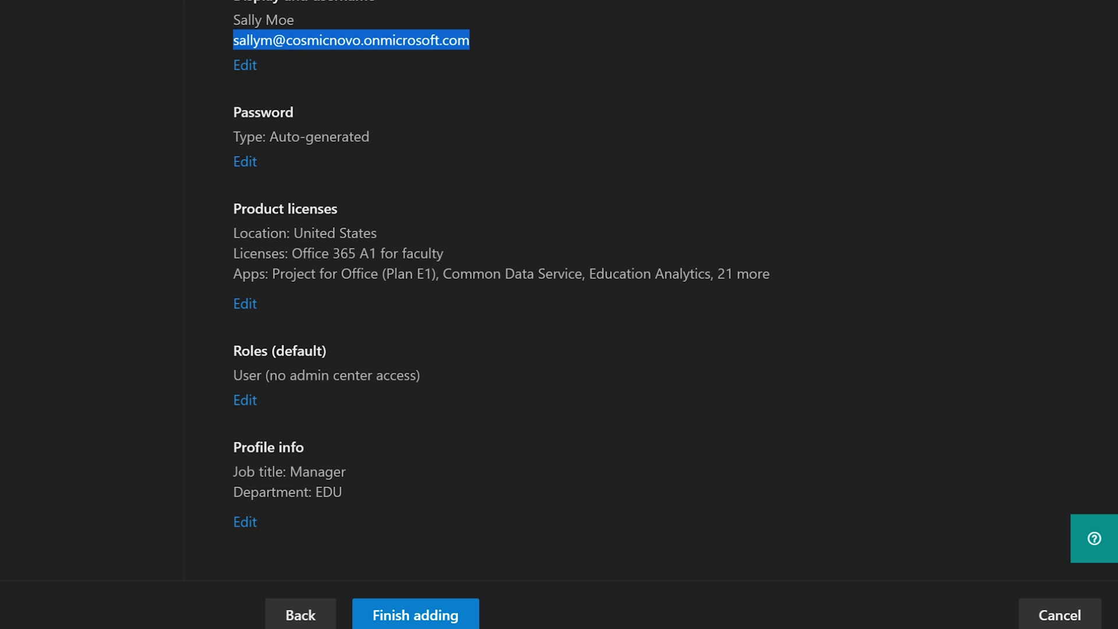